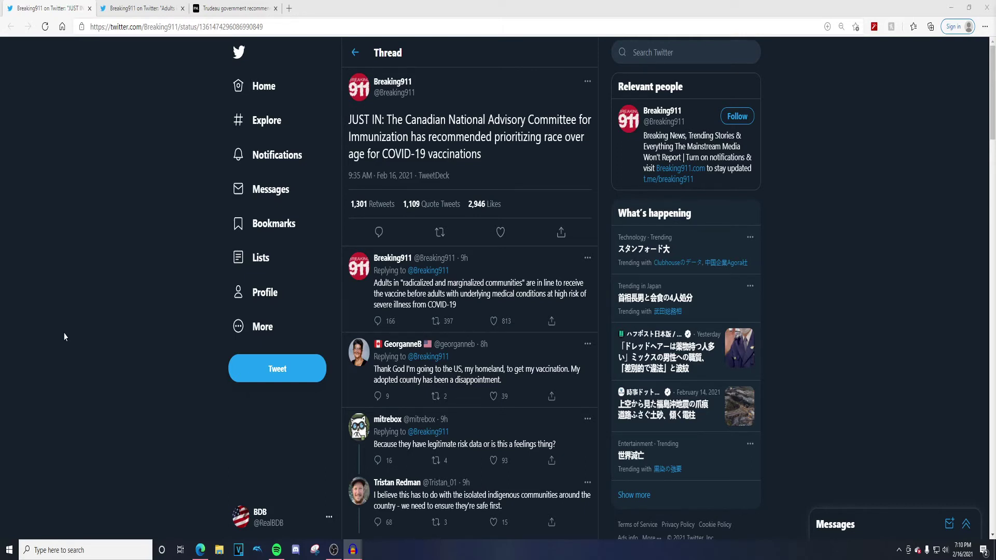
# - Open Breaking911's follow-up reply on vaccine priority for marginalized communities in its own thread
pyautogui.click(140, 8)
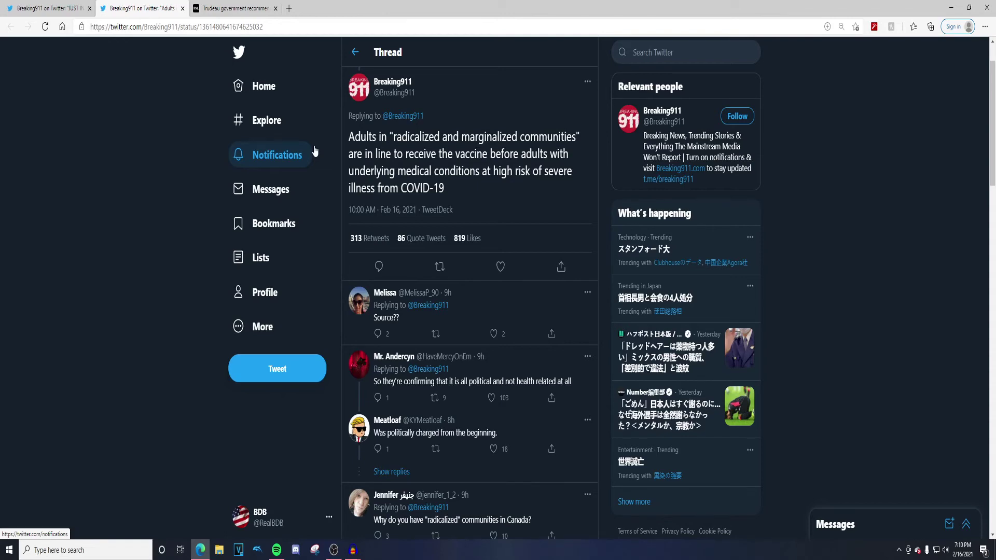
# - Switch to the third tab showing The Post Millennial's February 16, 2021 vaccine-priority article
pyautogui.hotkey('ctrl', 'Tab')
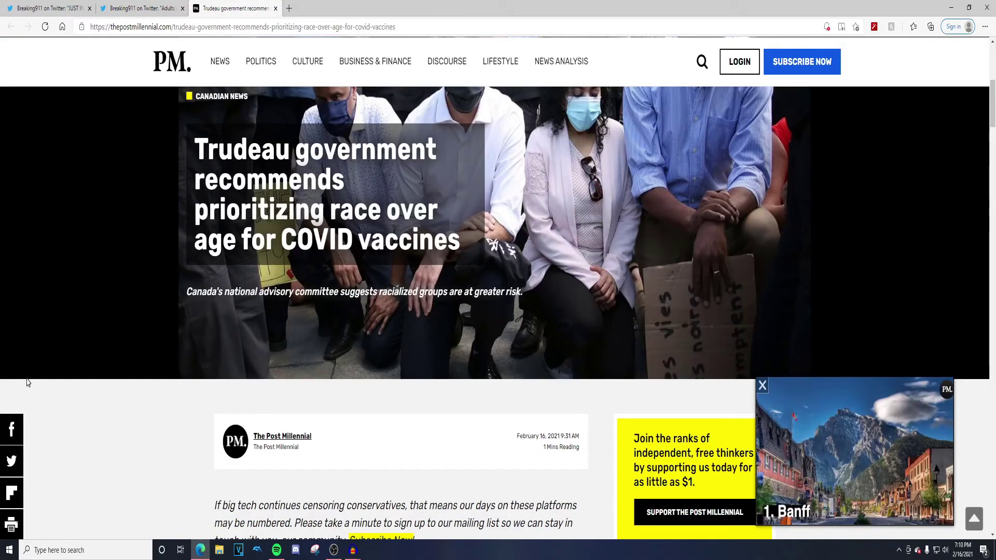